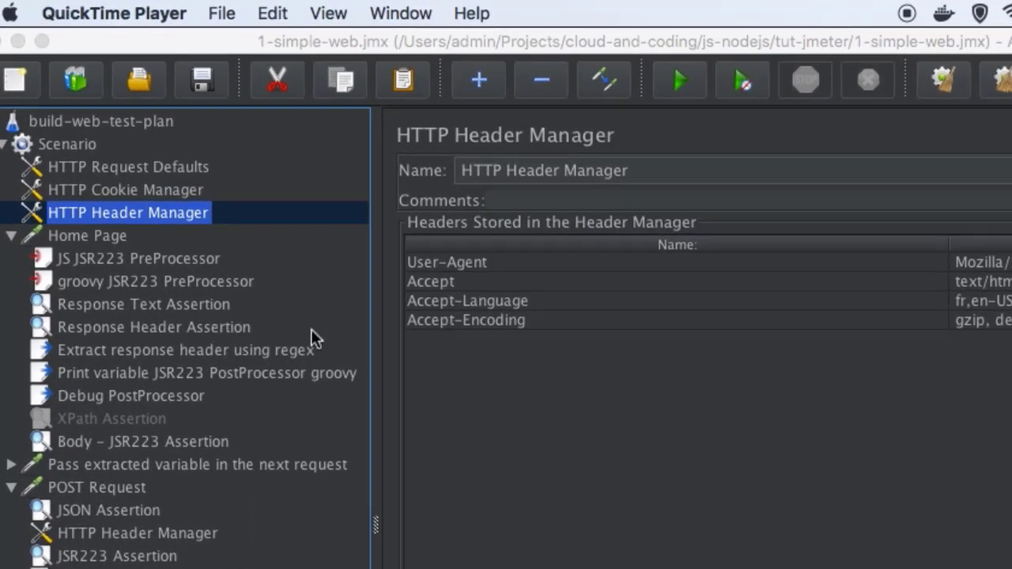
# Step: Look through the assertion types that can be added to the Home Page request, without adding one
pyautogui.click(130, 304)
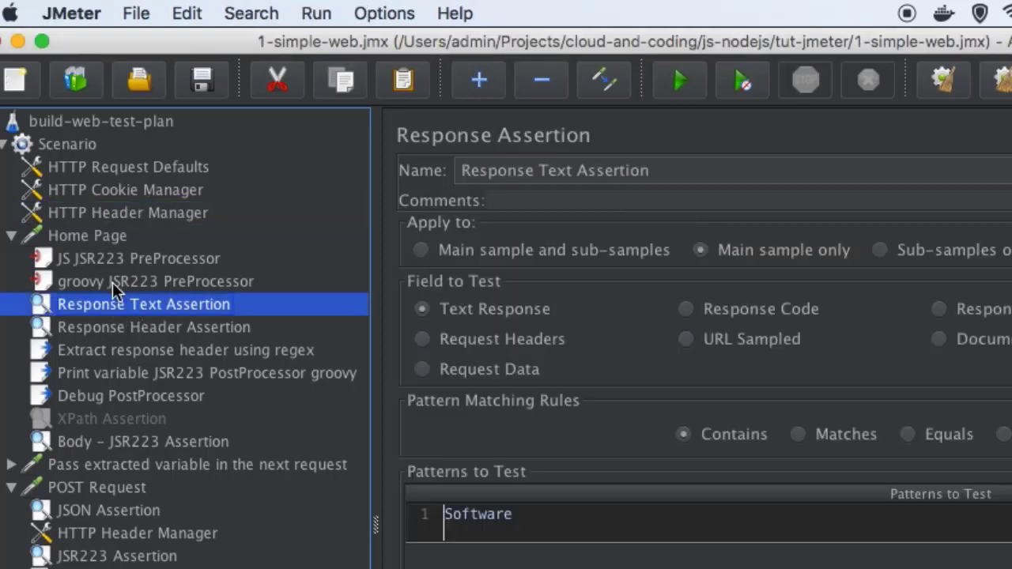
pyautogui.click(105, 238)
pyautogui.rightClick(109, 236)
pyautogui.moveTo(279, 259)
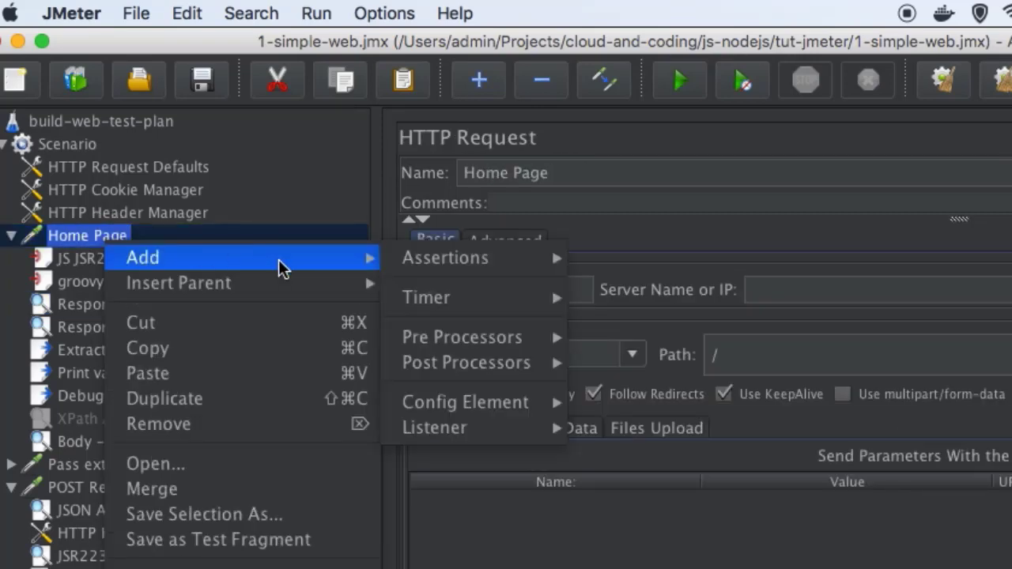
pyautogui.moveTo(475, 264)
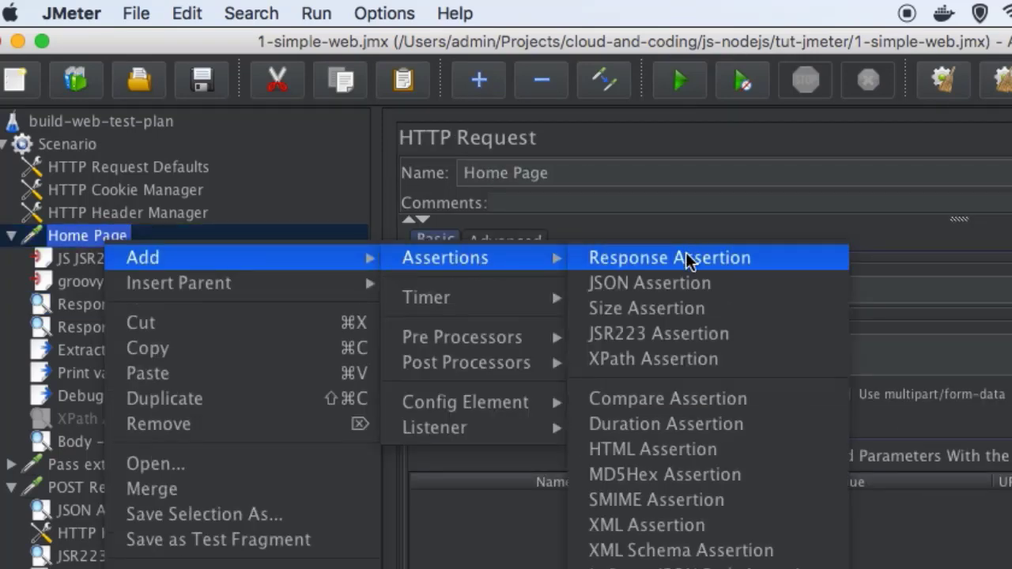
pyautogui.click(648, 155)
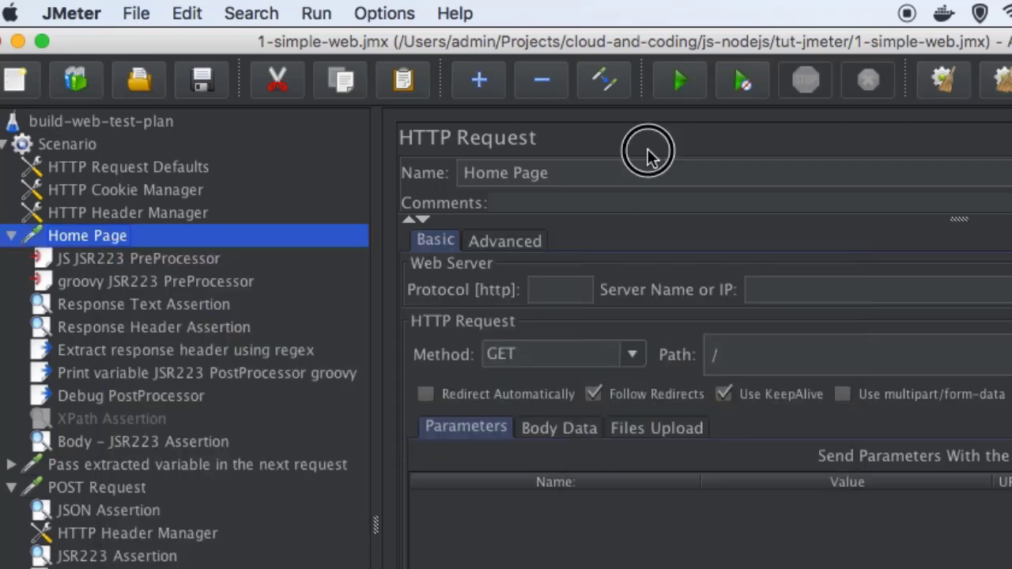
# Step: Review the tested field and pattern of the Response Text Assertion and the Response Header Assertion under Home Page
pyautogui.click(166, 328)
pyautogui.click(163, 308)
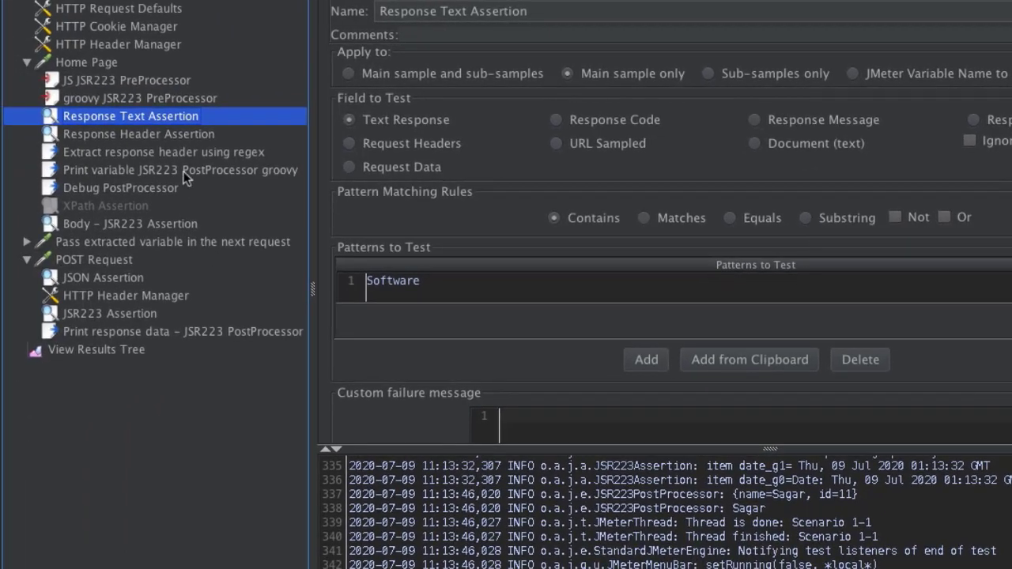
pyautogui.click(124, 137)
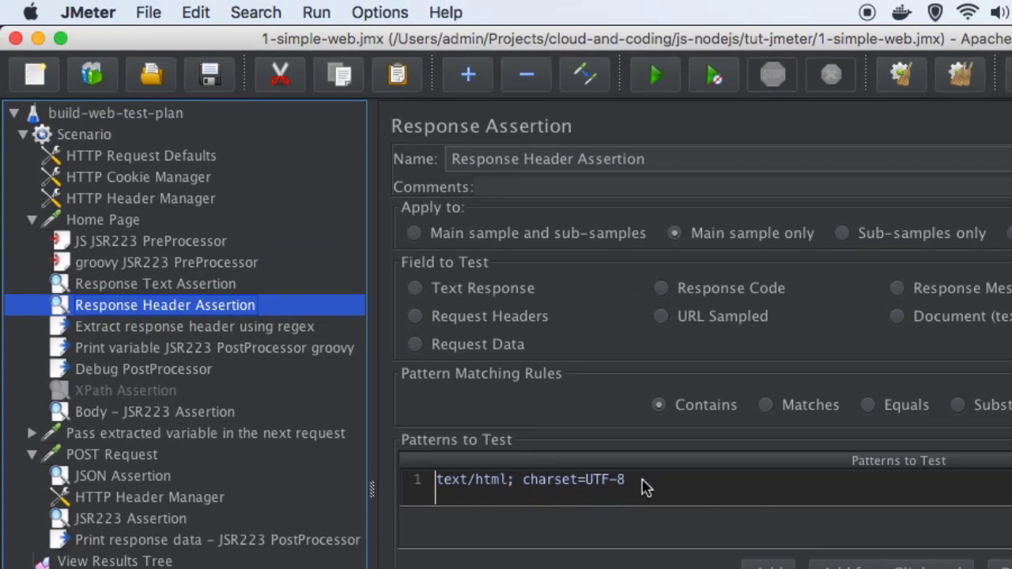
pyautogui.click(449, 483)
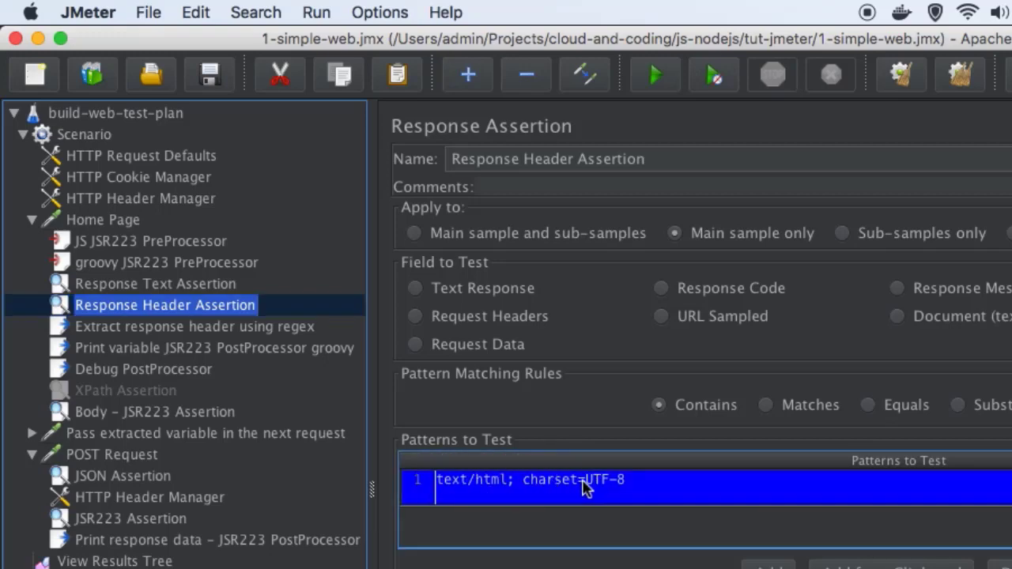
# Step: Examine the Body – JSR223 Assertion under Home Page, including its available script languages and the Groovy response-logging code
pyautogui.click(190, 415)
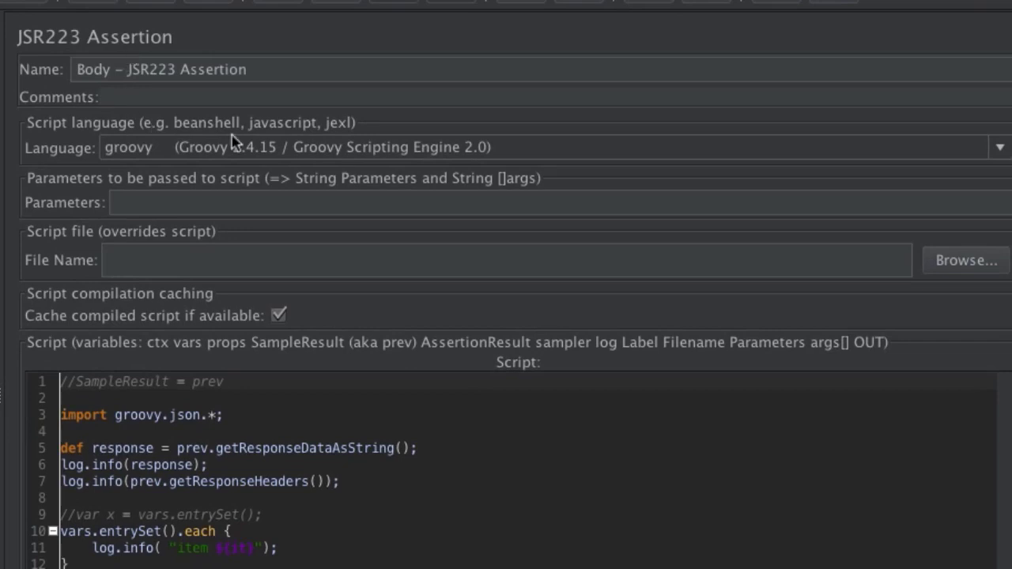
pyautogui.click(1001, 150)
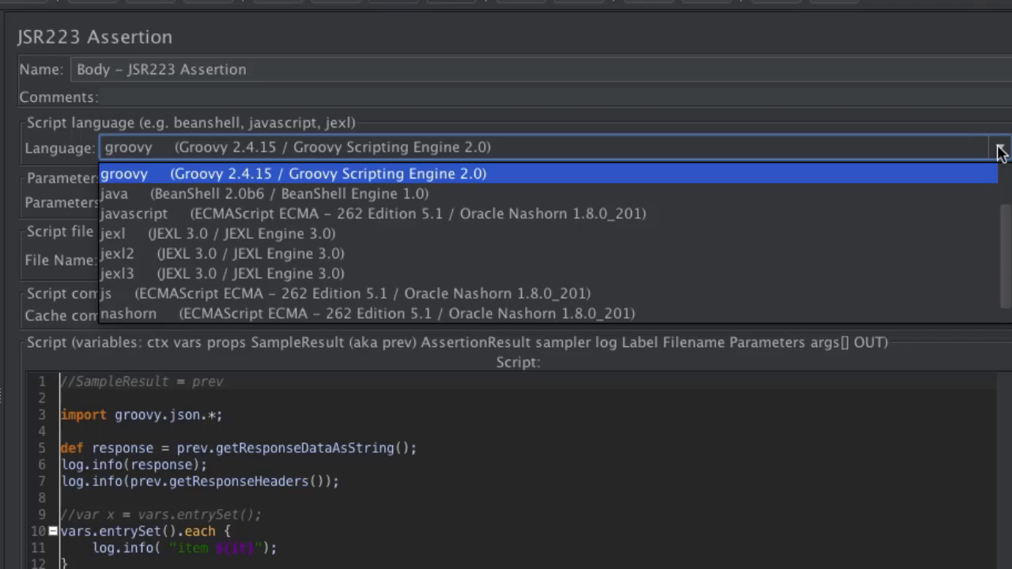
pyautogui.click(1001, 149)
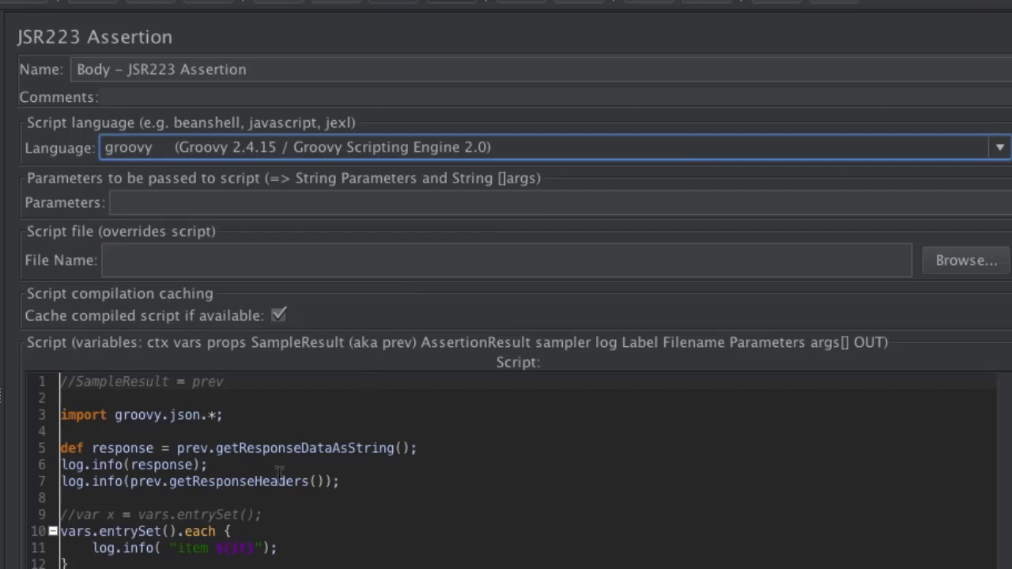
pyautogui.click(161, 399)
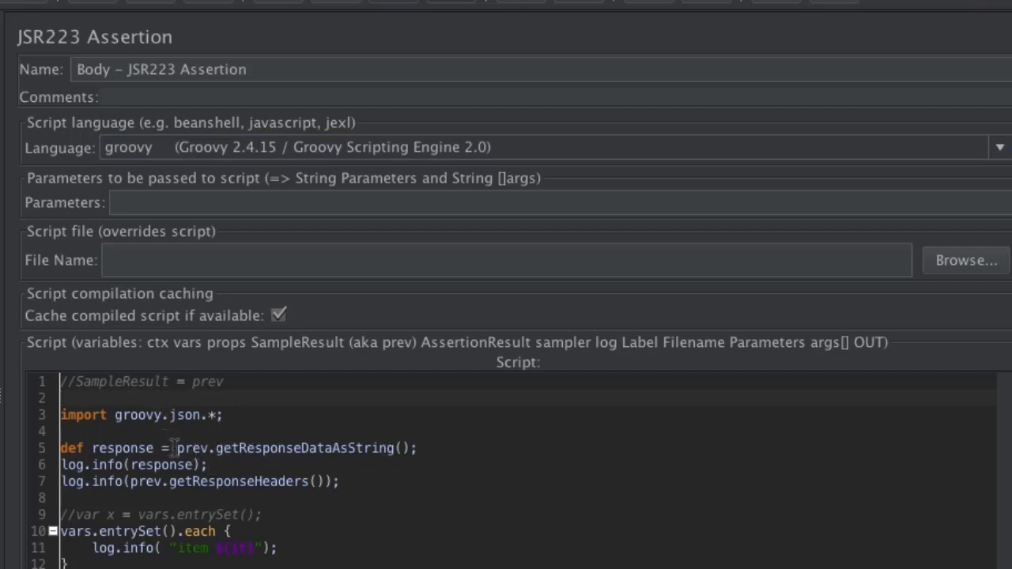
pyautogui.moveTo(174, 447); pyautogui.dragTo(440, 439)
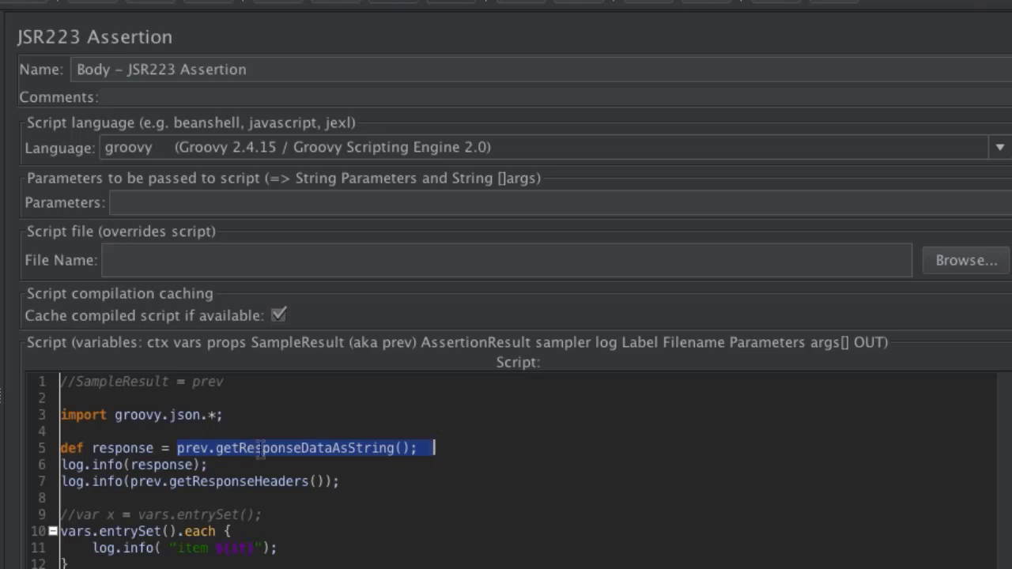
pyautogui.moveTo(85, 467); pyautogui.dragTo(348, 477)
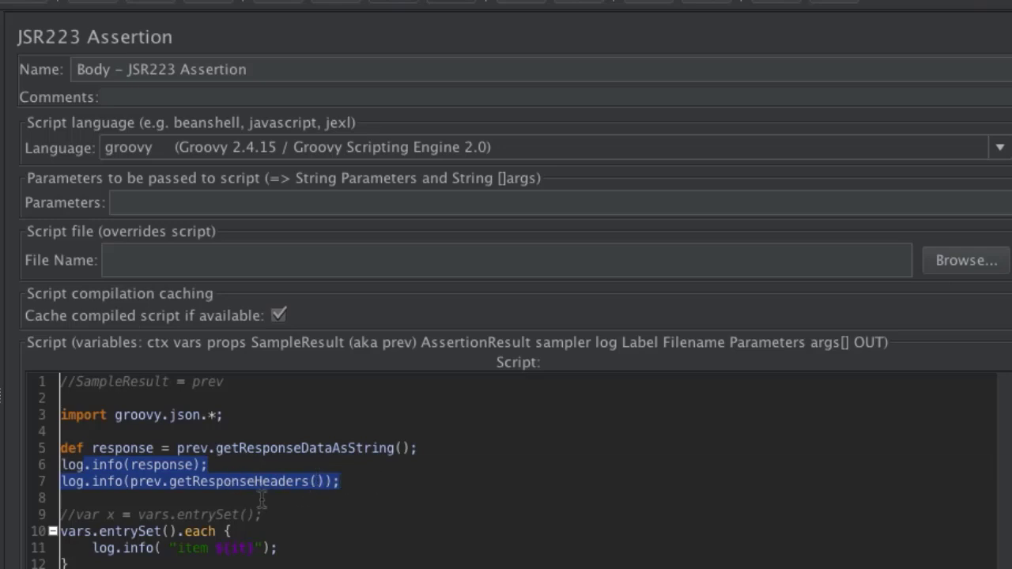
pyautogui.click(95, 532)
pyautogui.moveTo(62, 532); pyautogui.dragTo(235, 553)
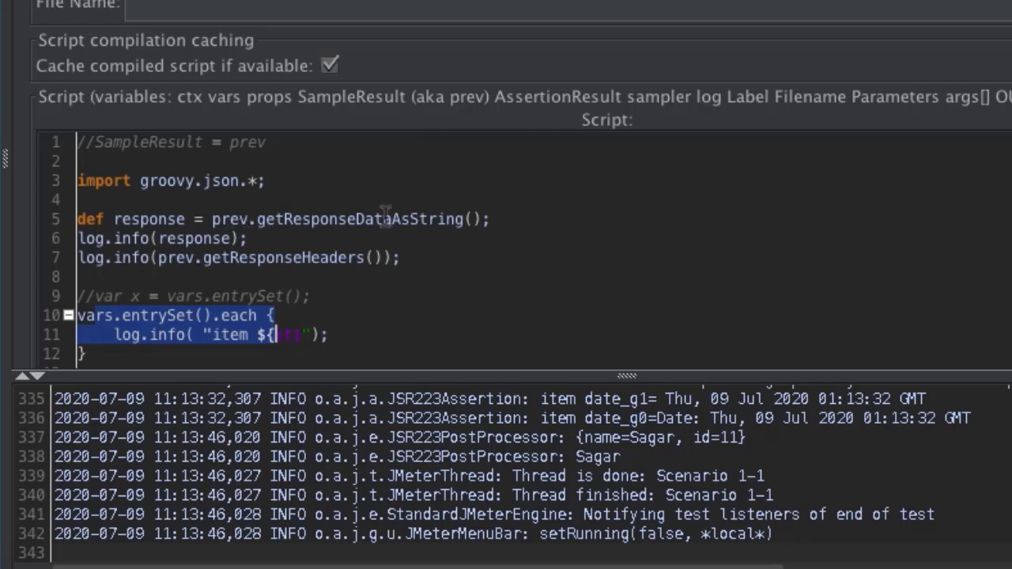
pyautogui.moveTo(108, 162); pyautogui.dragTo(415, 339)
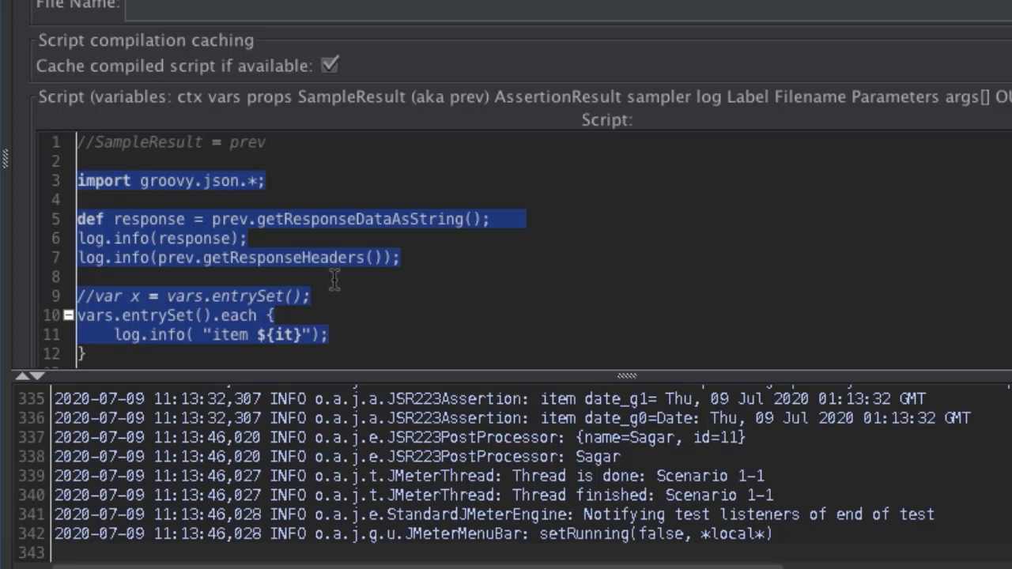
pyautogui.click(342, 240)
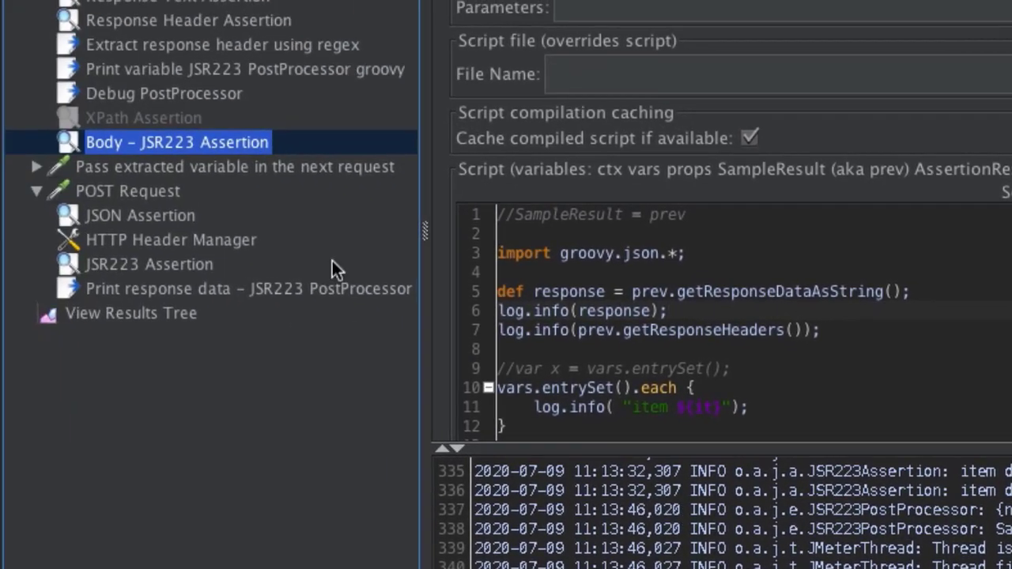
# Step: Examine the JSON path and expected value of the JSON Assertion under POST Request
pyautogui.click(143, 221)
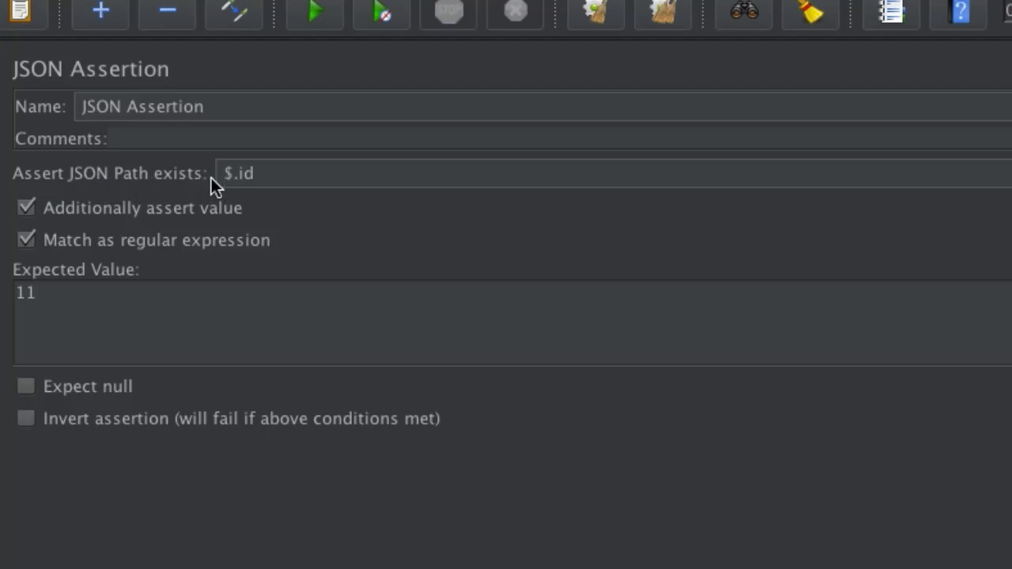
pyautogui.moveTo(272, 171); pyautogui.dragTo(148, 176)
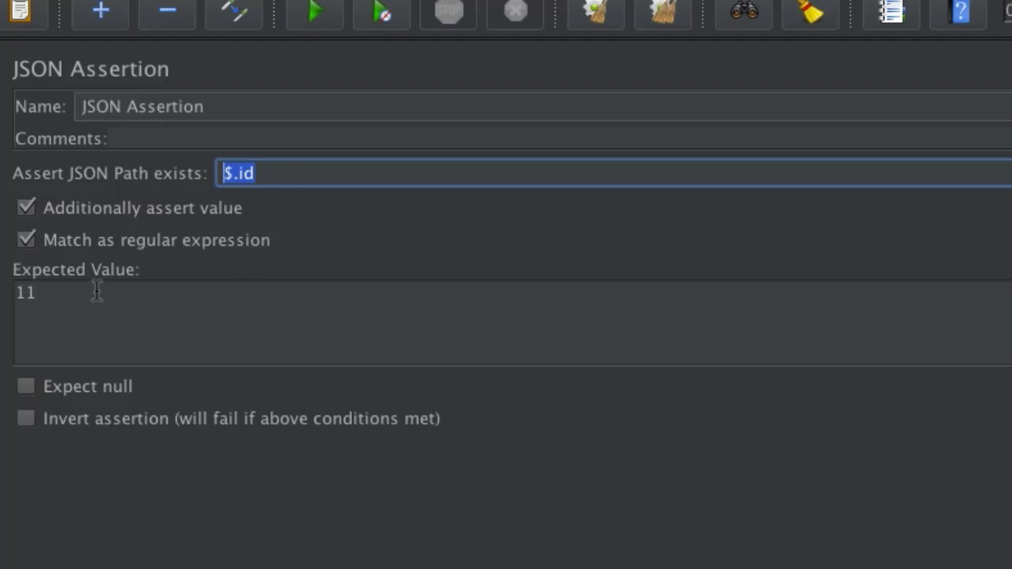
pyautogui.moveTo(60, 293); pyautogui.dragTo(13, 293)
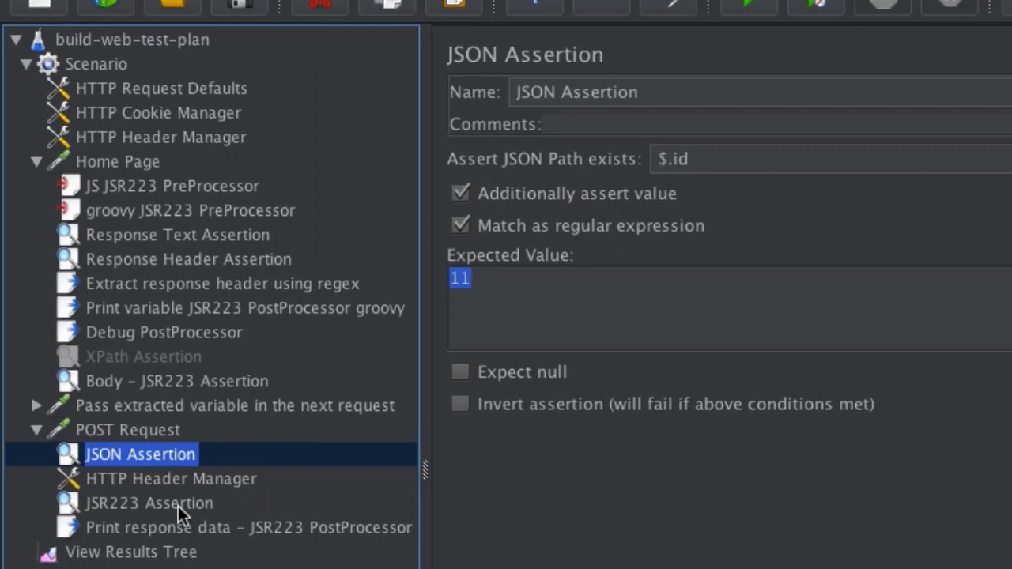
# Step: Examine the json.name check in POST Request's JSR223 Assertion and compare it with the Print response data PostProcessor script
pyautogui.click(178, 506)
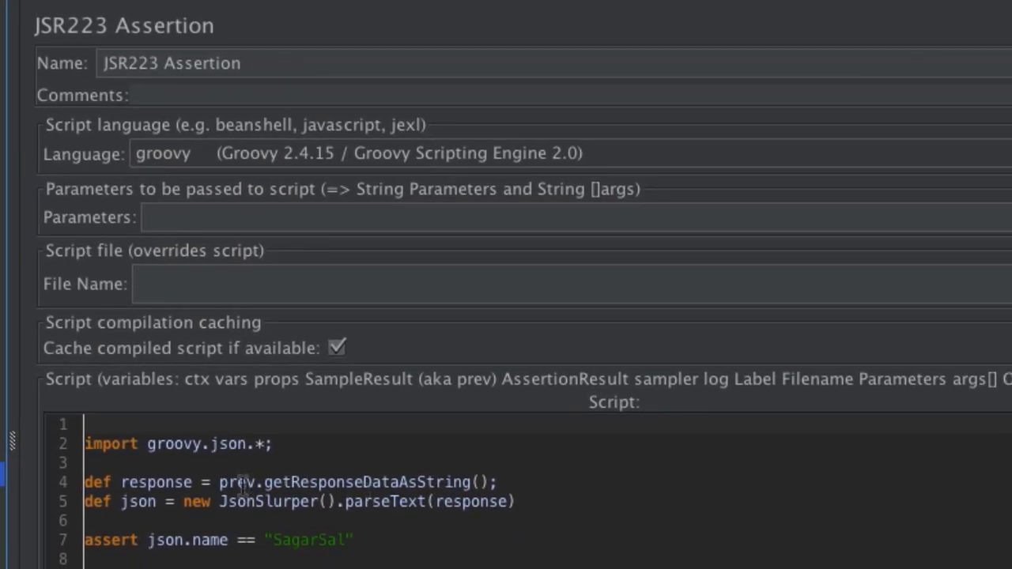
pyautogui.moveTo(148, 540); pyautogui.dragTo(229, 540)
pyautogui.doubleClick(207, 540)
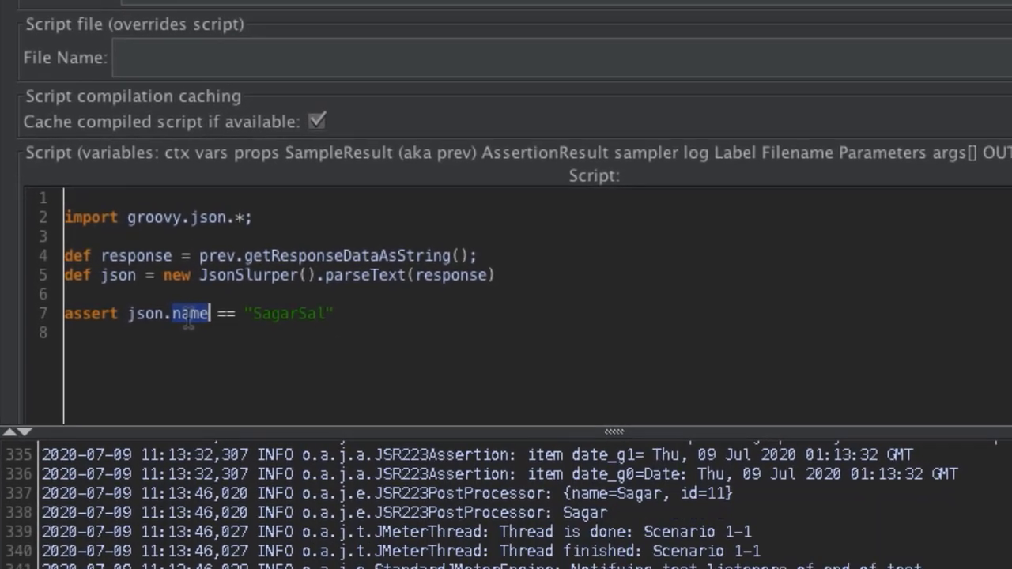
pyautogui.click(358, 498)
pyautogui.moveTo(340, 295); pyautogui.dragTo(223, 296)
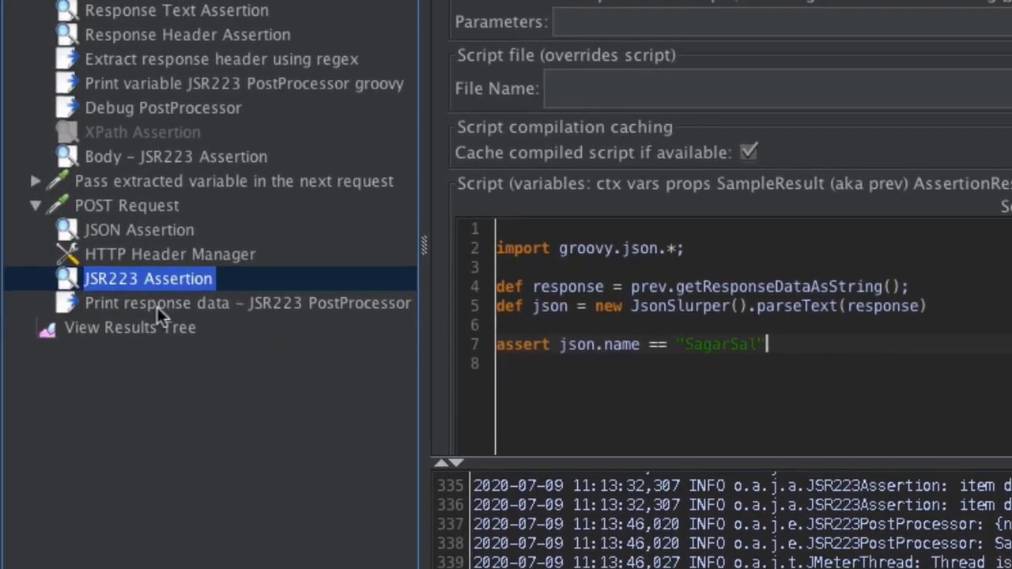
pyautogui.click(79, 275)
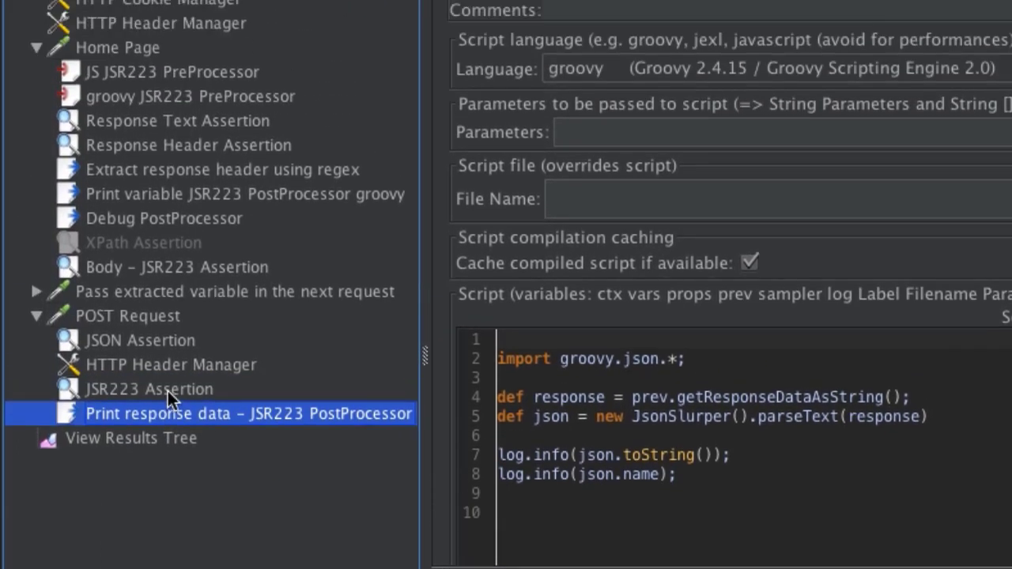
pyautogui.click(167, 281)
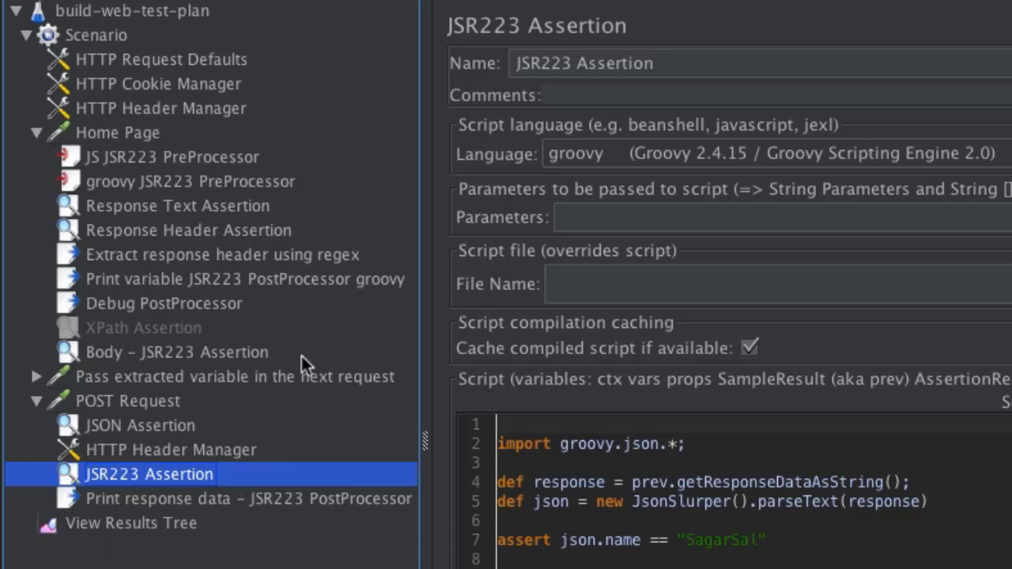
# Step: Review the failed assertions in View Results Tree, clear the old results and rerun the test plan
pyautogui.click(148, 523)
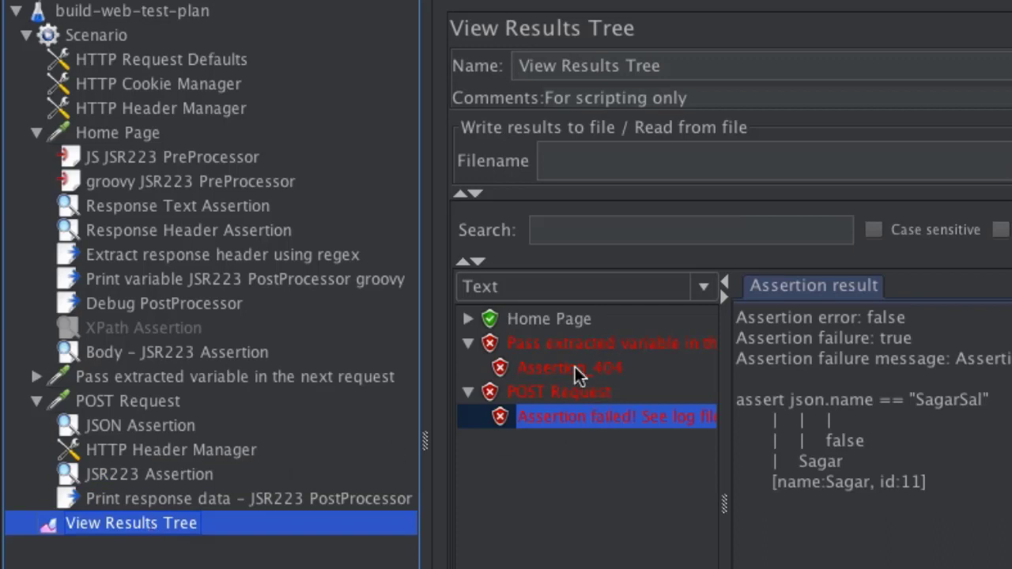
pyautogui.click(597, 370)
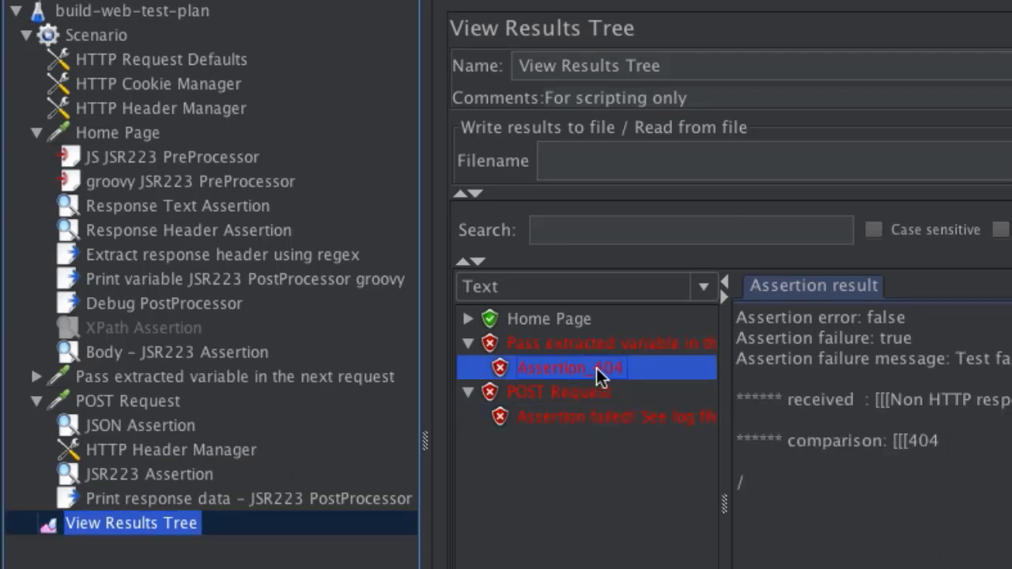
pyautogui.click(576, 424)
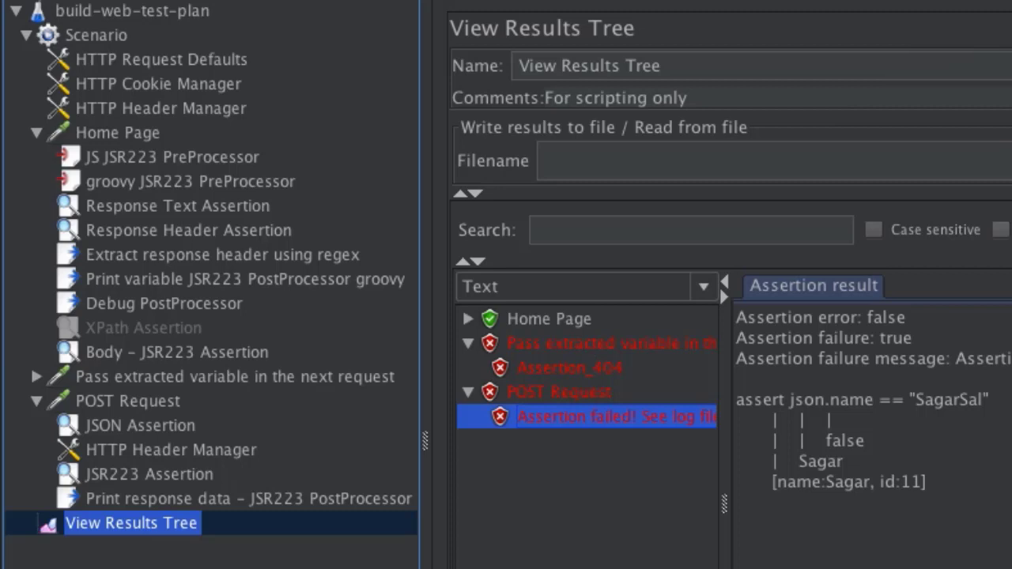
pyautogui.press('super+e')
pyautogui.press('super+r')
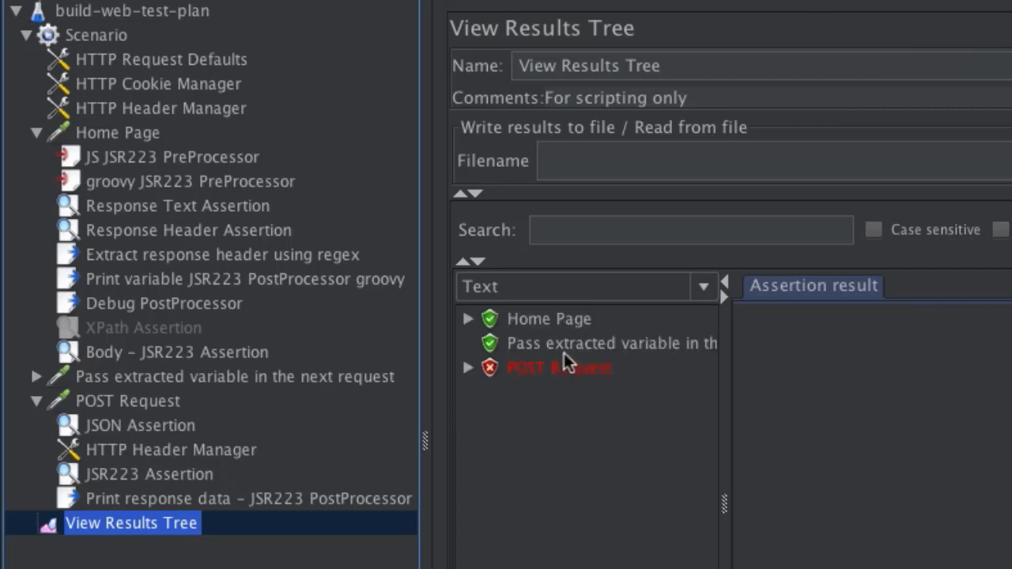
# Step: Collapse the request branches in the test plan and inspect the failed POST Request assertion in View Results Tree
pyautogui.click(36, 133)
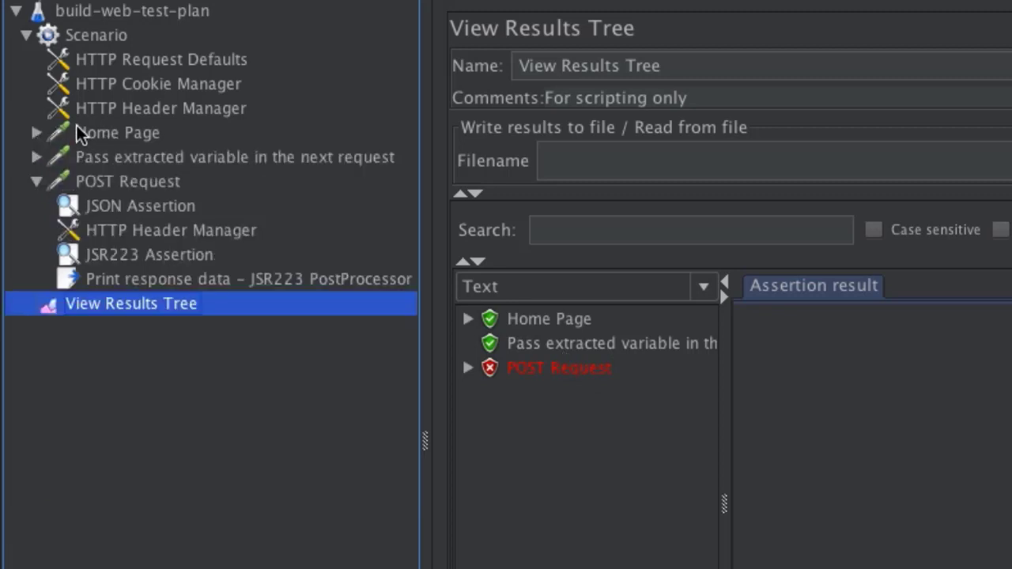
pyautogui.click(36, 187)
pyautogui.click(117, 183)
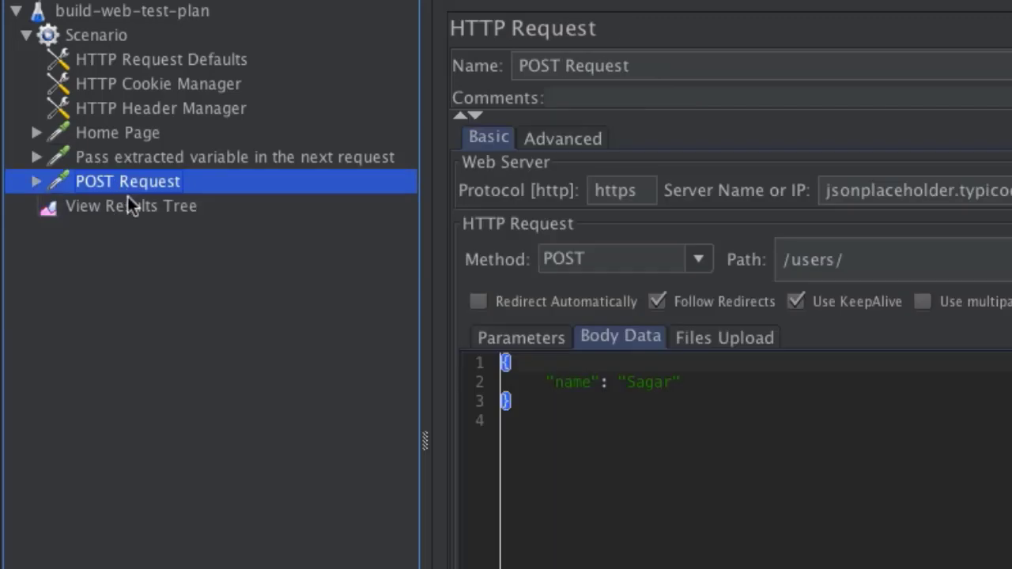
pyautogui.click(76, 206)
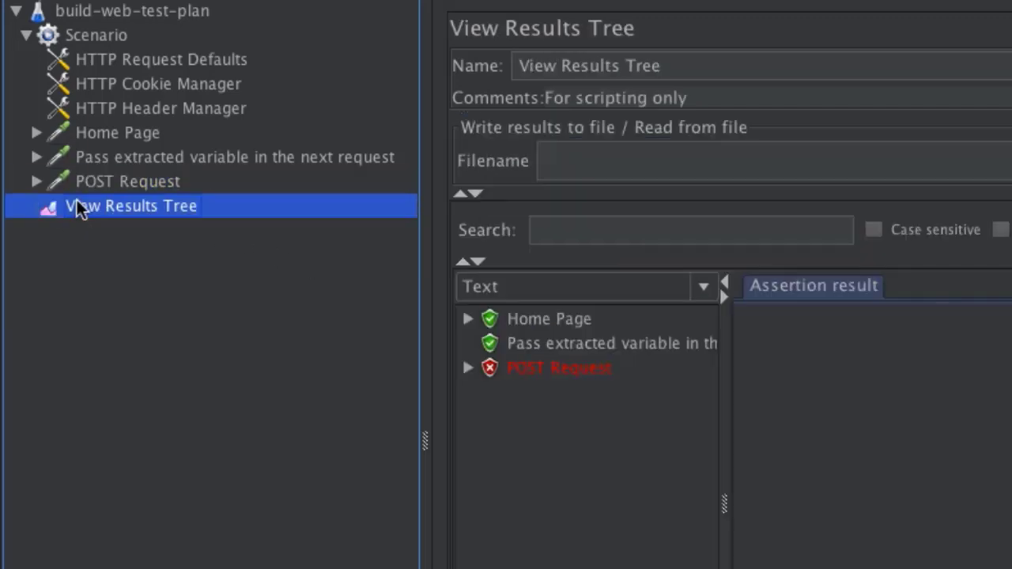
pyautogui.click(469, 368)
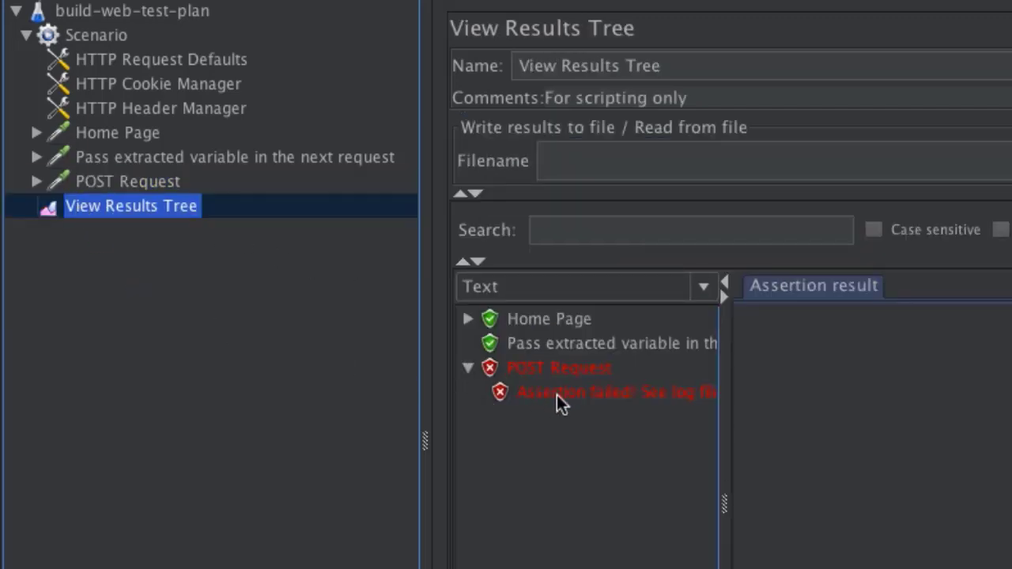
pyautogui.click(577, 398)
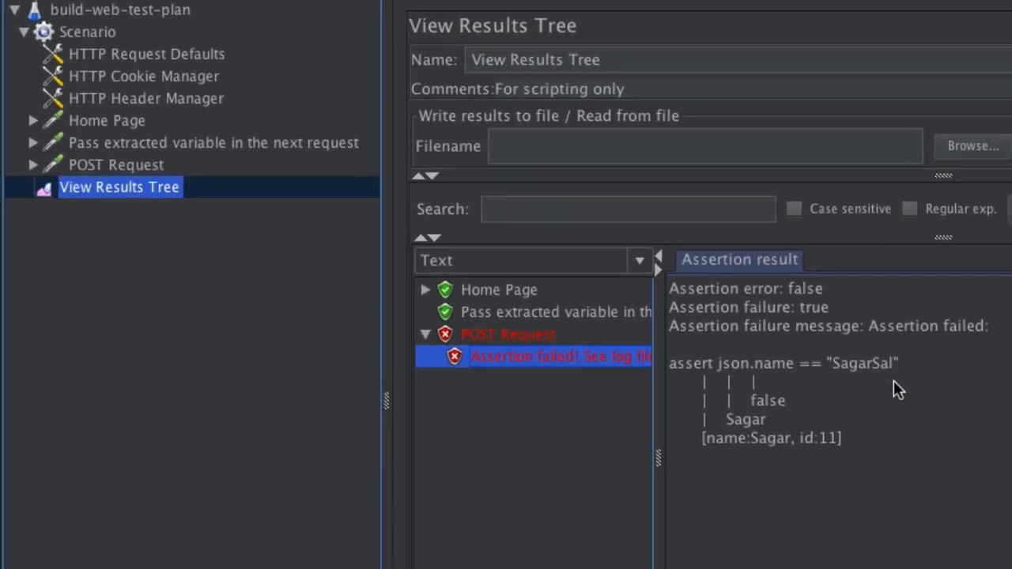
# Step: Remove the last three letters of the expected json.name value in the POST Request's JSR223 Assertion script
pyautogui.click(33, 165)
pyautogui.click(156, 236)
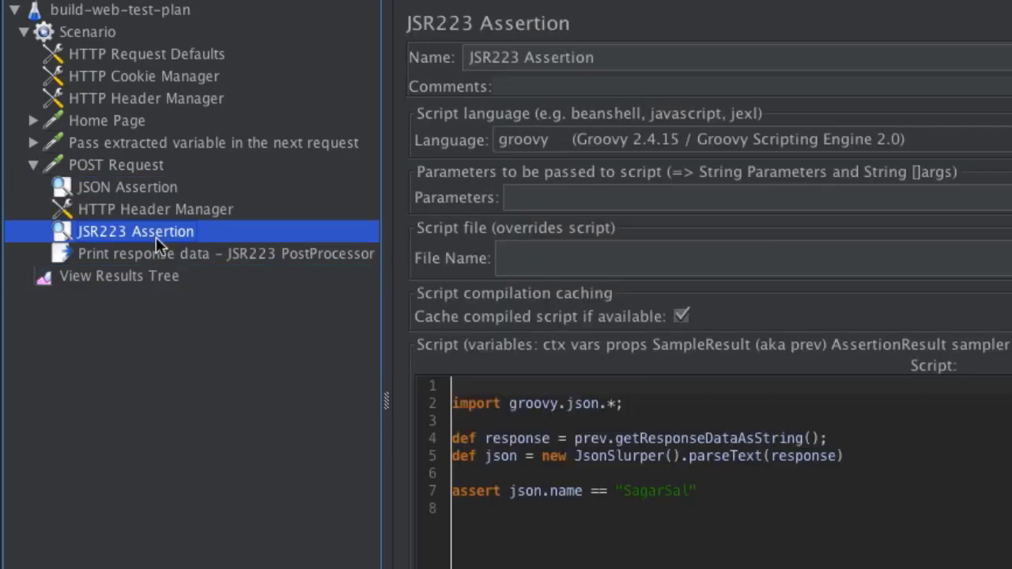
pyautogui.click(690, 491)
pyautogui.press('BackSpace')
pyautogui.press('BackSpace')
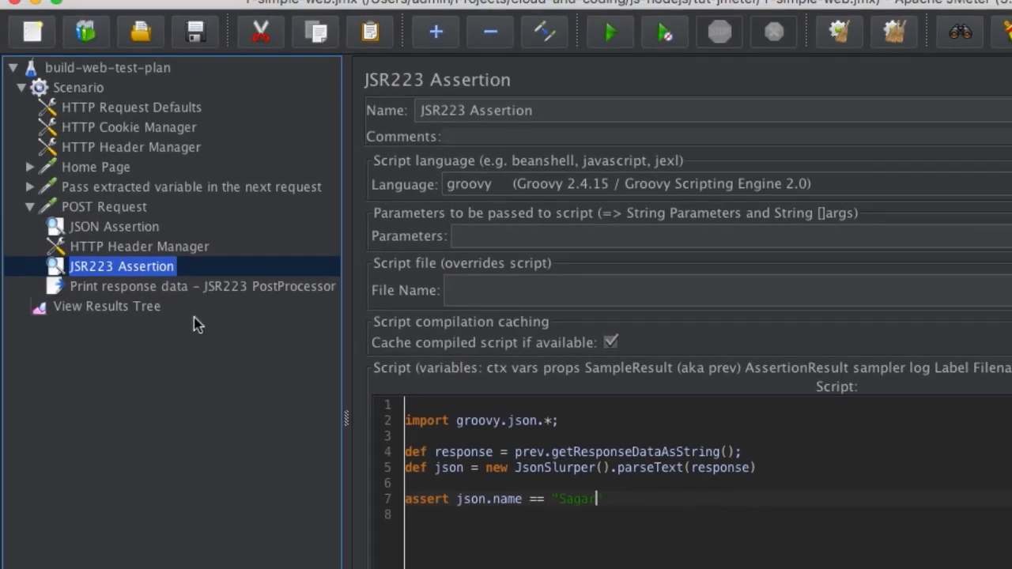
# Step: Save the test plan, clear the old results in View Results Tree and rerun the plan
pyautogui.click(196, 33)
pyautogui.click(121, 309)
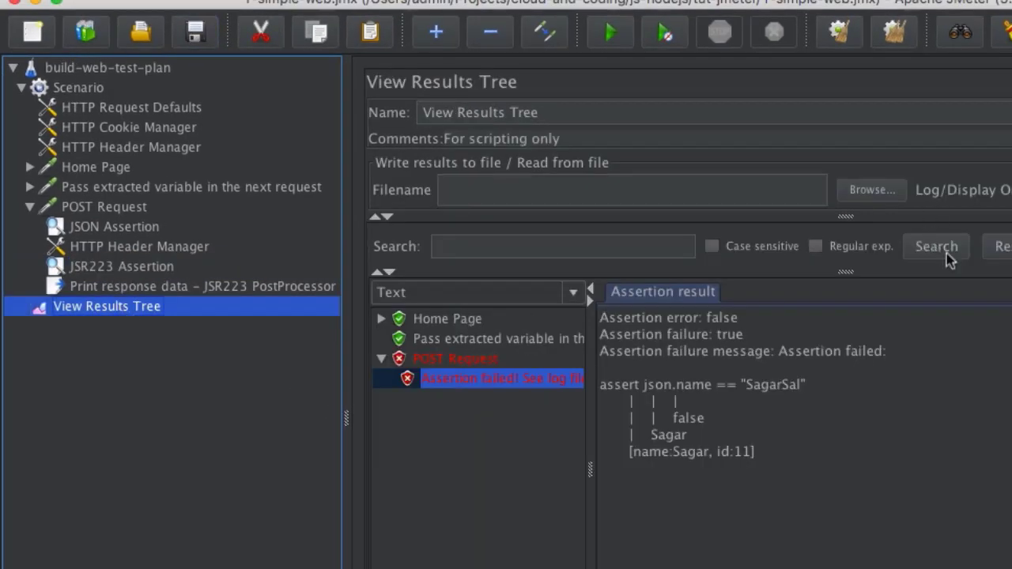
pyautogui.click(901, 30)
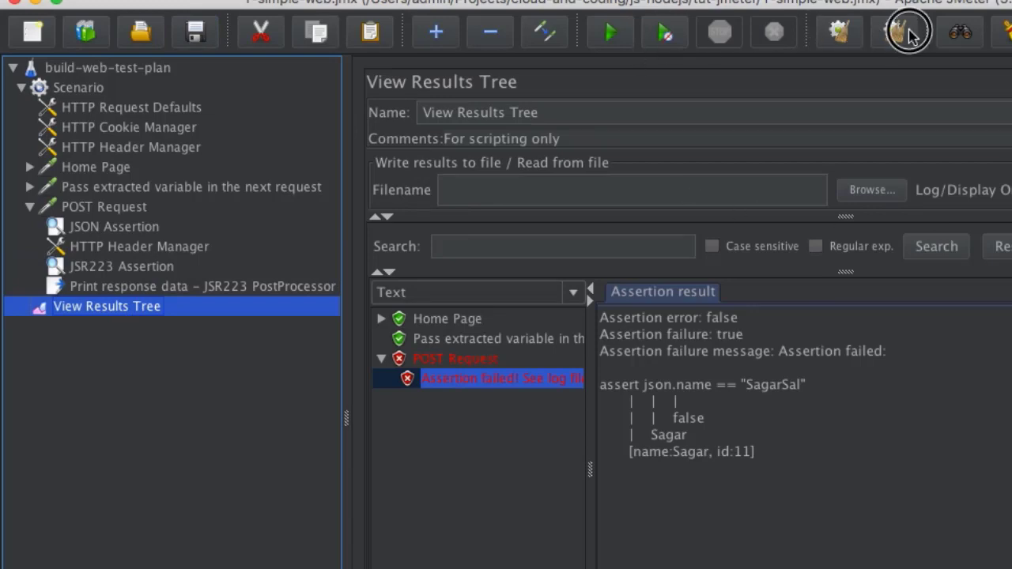
pyautogui.click(609, 32)
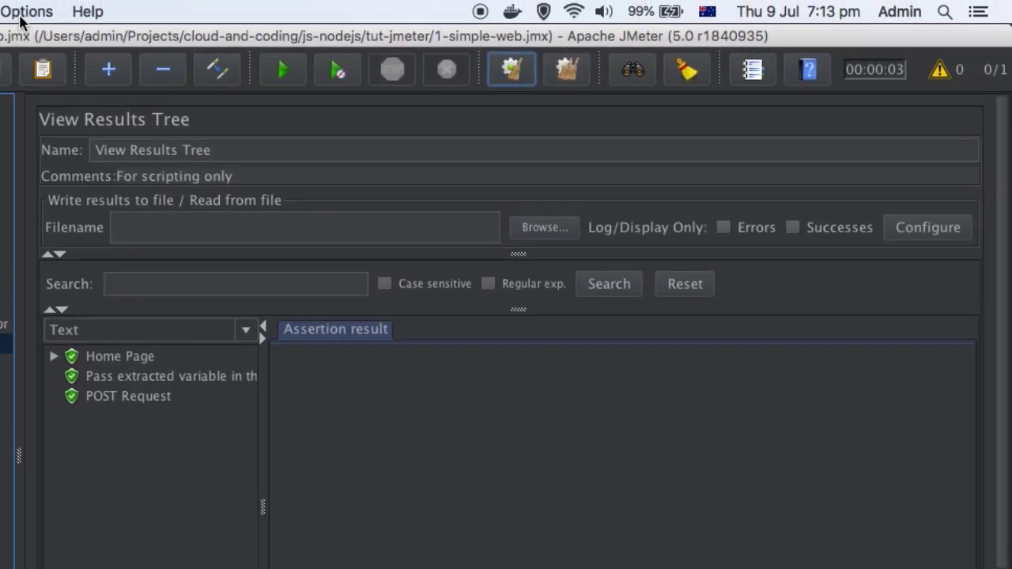
pyautogui.click(24, 4)
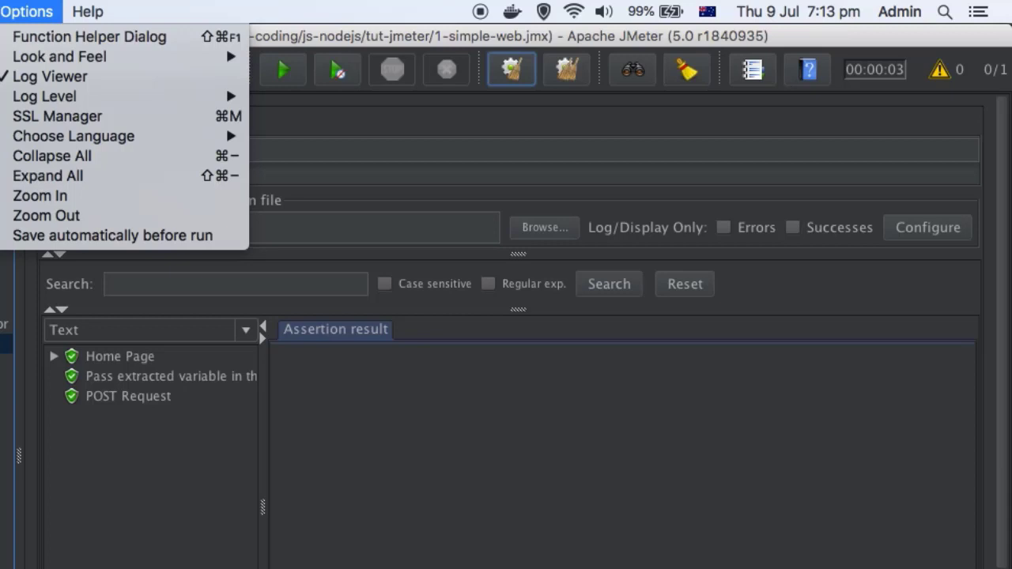
pyautogui.moveTo(154, 96)
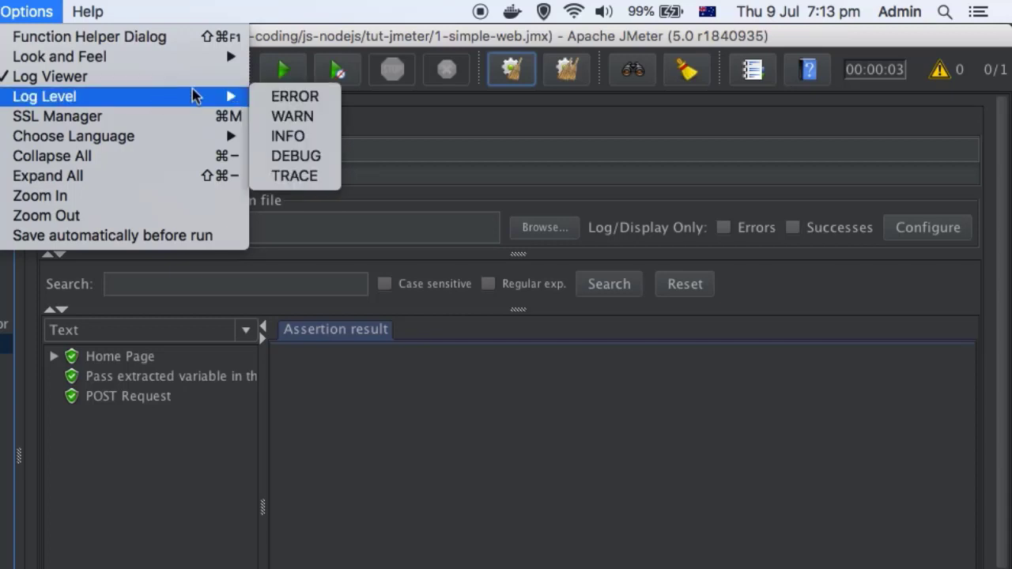
pyautogui.click(106, 410)
# Step: Examine the sampler results of POST Request and of the request that passes the extracted variable in View Results Tree
pyautogui.click(110, 401)
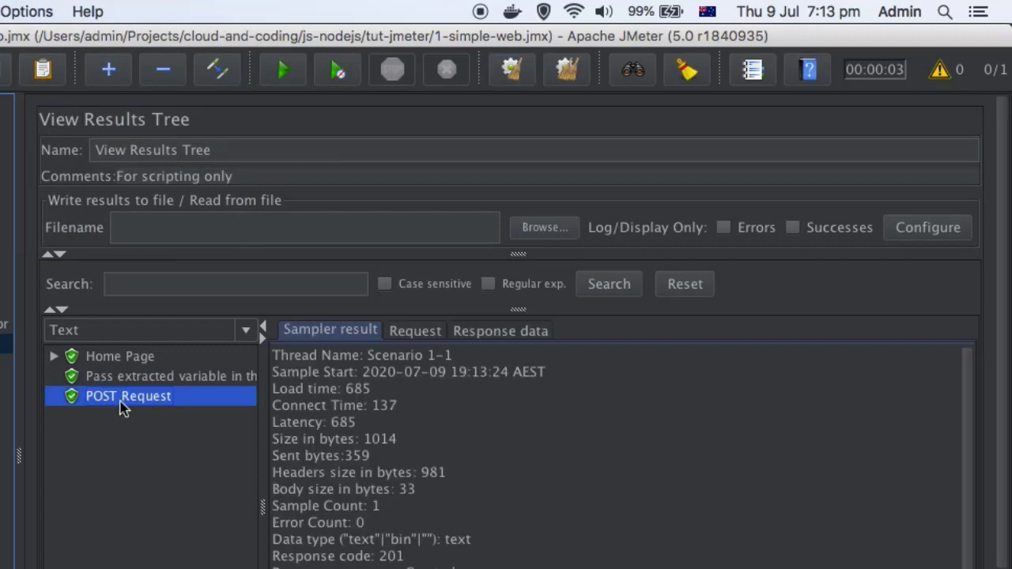
pyautogui.scroll(-2, 366, 457)
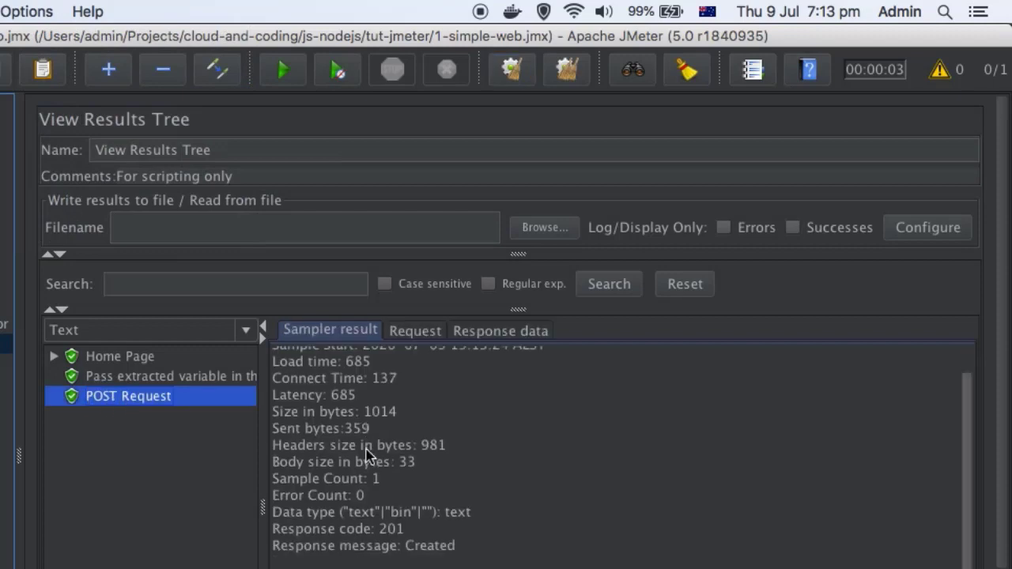
pyautogui.click(161, 376)
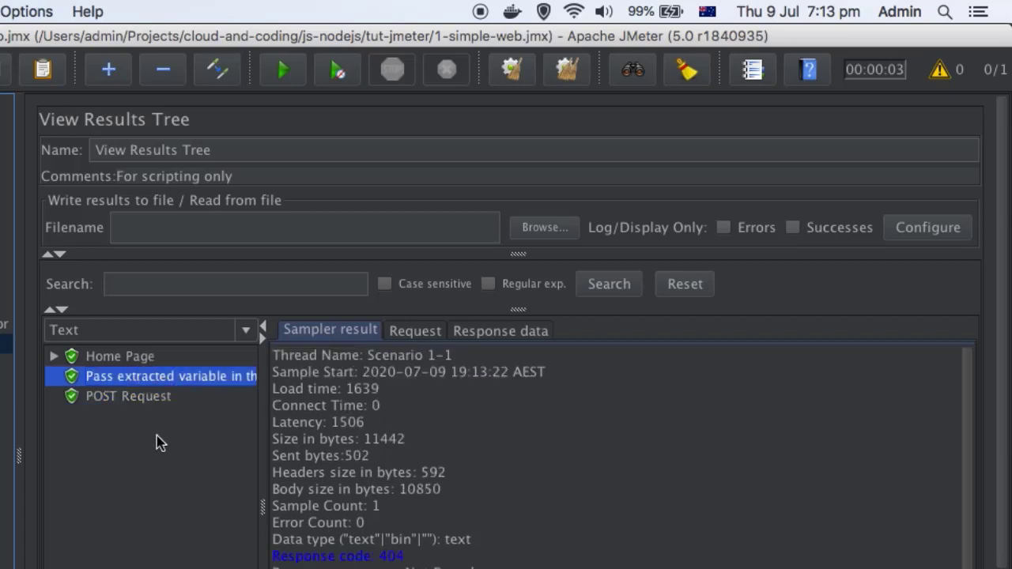